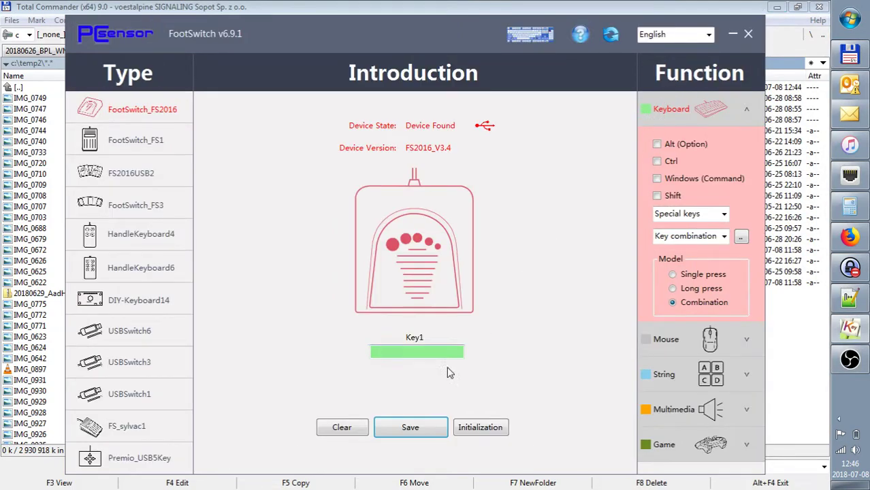
Clear the FS2016 pedal's Key1 and assign it the plain letter g
{"action": "left_click", "coordinate": [344, 427]}
{"action": "left_click", "coordinate": [417, 351]}
{"action": "type", "text": "g"}
Save the letter g to the footswitch and dismiss the 'Successfully set!' confirmation
{"action": "left_click", "coordinate": [412, 429]}
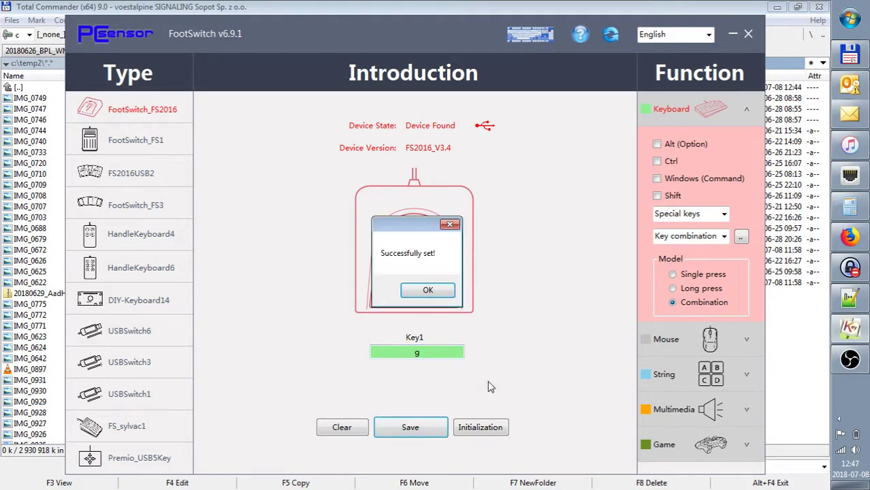
{"action": "left_click", "coordinate": [427, 290]}
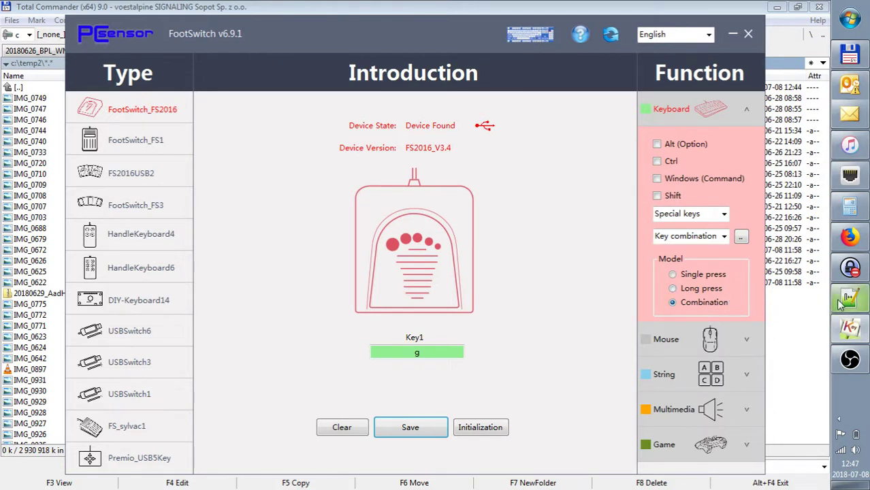
In the test notes, log gggg for Regular keyboard and gggggg for Foot switch
{"action": "left_click", "coordinate": [860, 295]}
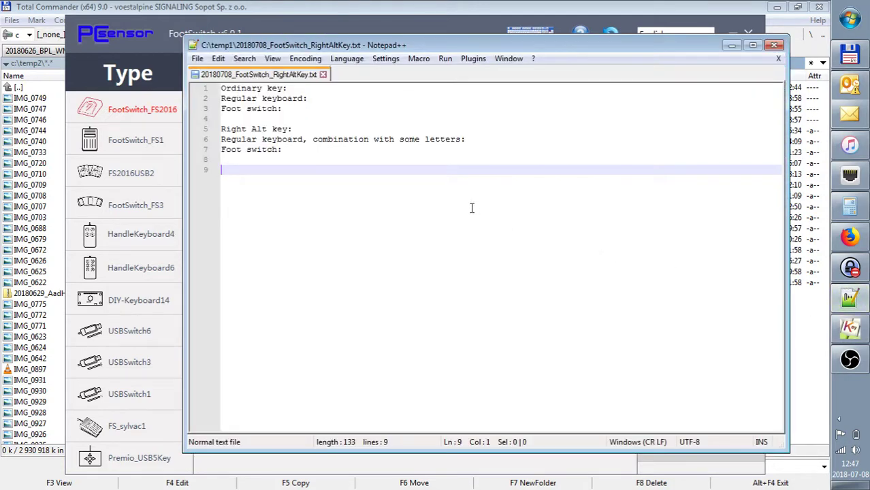
{"action": "left_click", "coordinate": [355, 98]}
{"action": "type", "text": "gggg"}
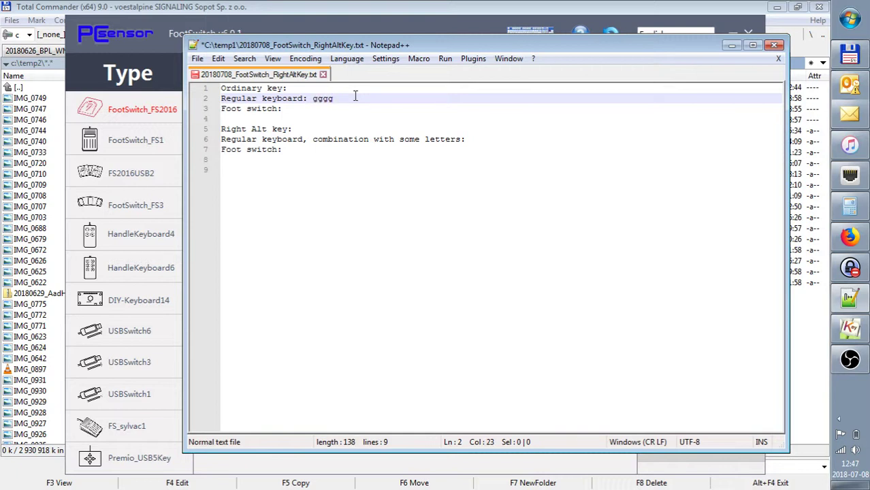
{"action": "key", "text": "Down"}
{"action": "type", "text": "gggggg"}
{"action": "key", "text": "Down"}
{"action": "key", "text": "Down"}
{"action": "key", "text": "Down"}
{"action": "key", "text": "End"}
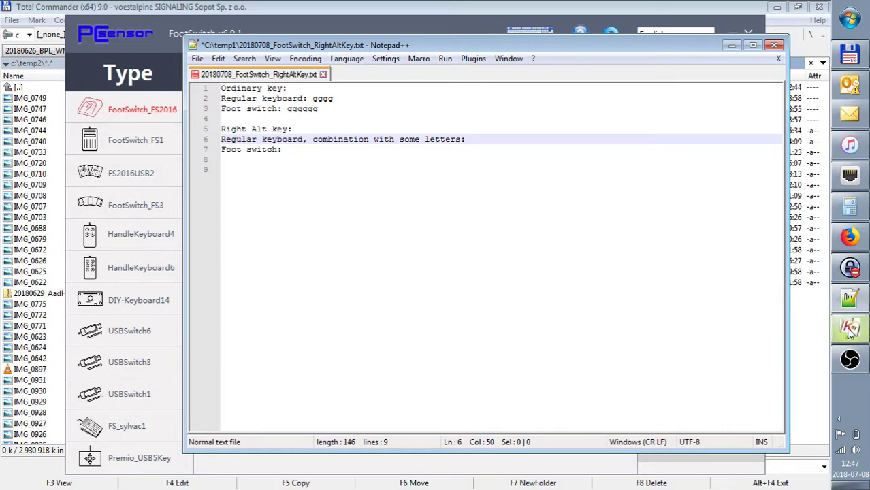
Clear Key1 and capture the ctrl,alt (Right Alt) combination in its place
{"action": "left_click", "coordinate": [849, 330]}
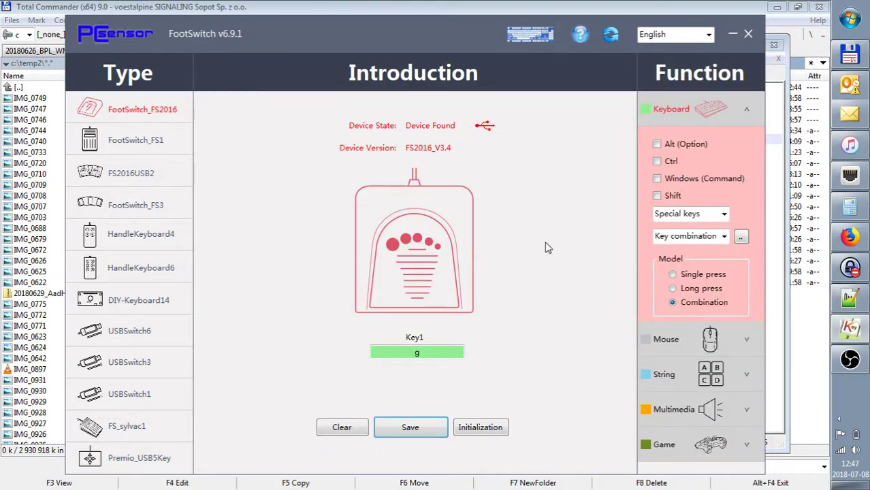
{"action": "left_click", "coordinate": [332, 428]}
{"action": "left_click", "coordinate": [416, 353]}
{"action": "key", "text": "ctrl+alt"}
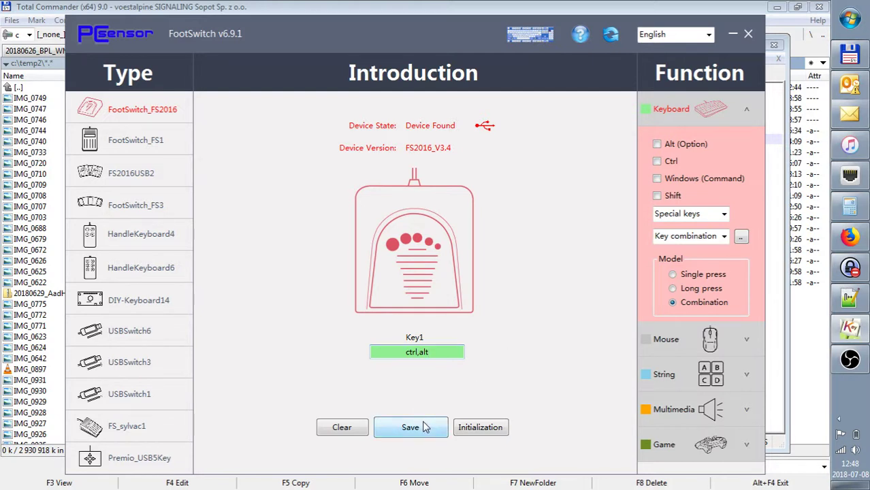
Save ctrl,alt as the footswitch's Key1 action and dismiss the success dialog
{"action": "left_click", "coordinate": [425, 427]}
{"action": "left_click", "coordinate": [438, 293]}
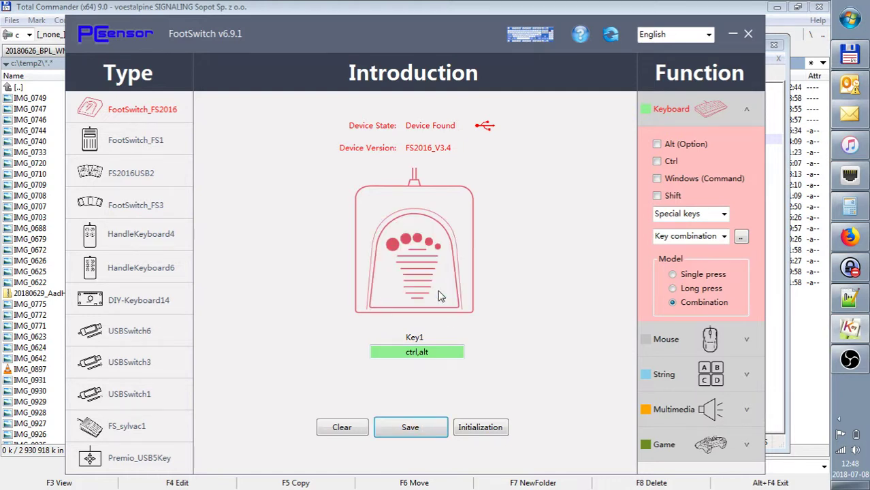
{"action": "key", "text": "BackSpace"}
Log 'l ł a ą o ó' from the keyboard and only plain l and a from the foot switch
{"action": "left_click", "coordinate": [850, 297]}
{"action": "type", "text": "l"}
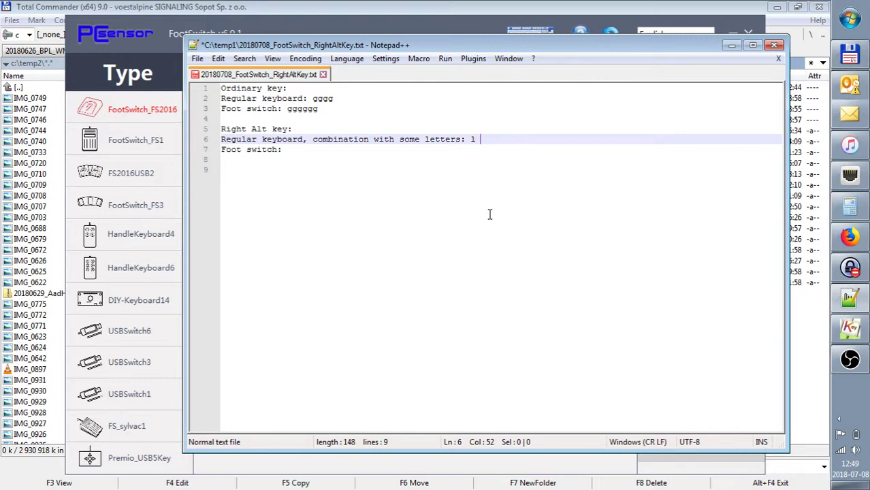
{"action": "type", "text": " ł a ą "}
{"action": "type", "text": "o ó"}
{"action": "key", "text": "Down"}
{"action": "type", "text": "l"}
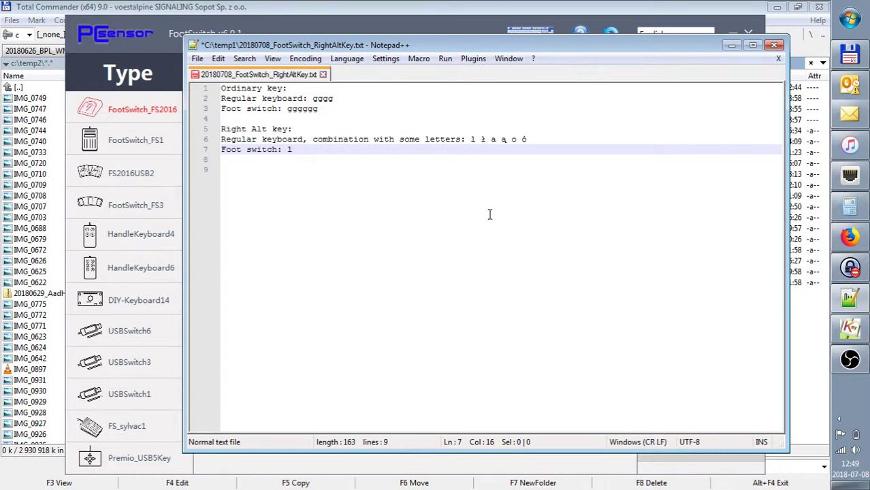
{"action": "type", "text": " l"}
{"action": "type", "text": " lllllllll aaaaaaaaaaaaa"}
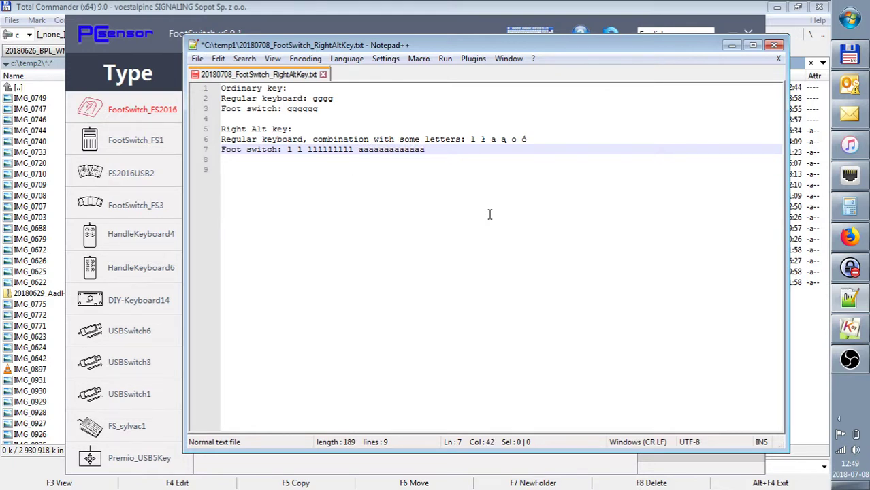
Add the note 'Nothing happens :-(' below the test results
{"action": "key", "text": "Return"}
{"action": "key", "text": "Return"}
{"action": "type", "text": "Nothing happens :-()"}
{"action": "key", "text": "Delete"}
Bring the PCsensor FootSwitch window back in front of Notepad++
{"action": "left_click", "coordinate": [409, 18]}
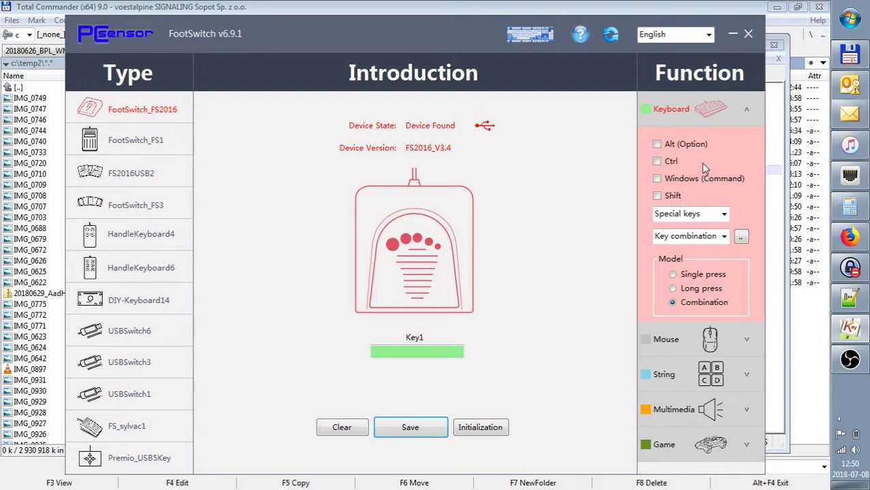